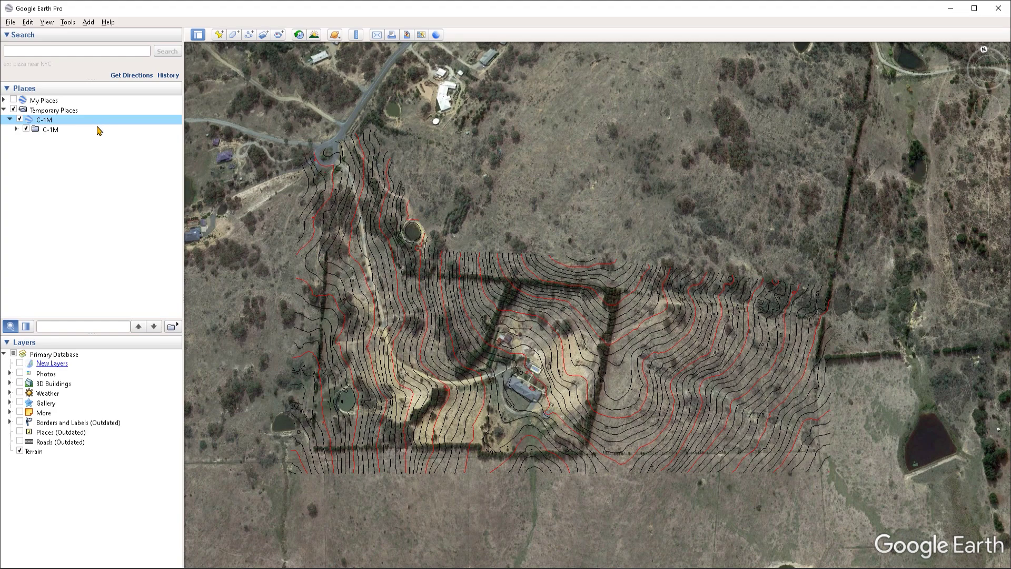
Choose Save Place As for the C-1M layer under Temporary Places
{"action": "right_click", "coordinate": [101, 124]}
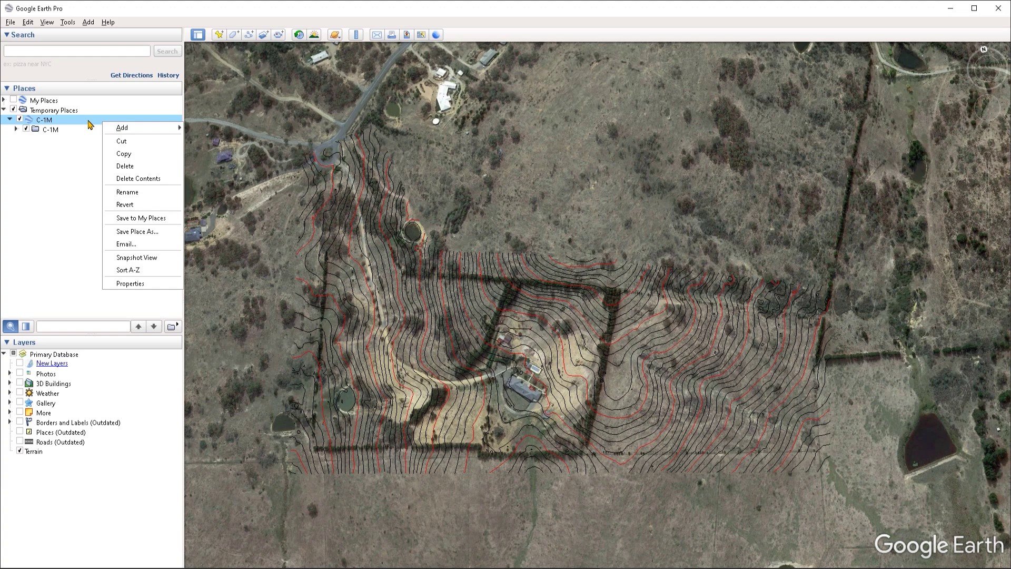
{"action": "left_click", "coordinate": [141, 237]}
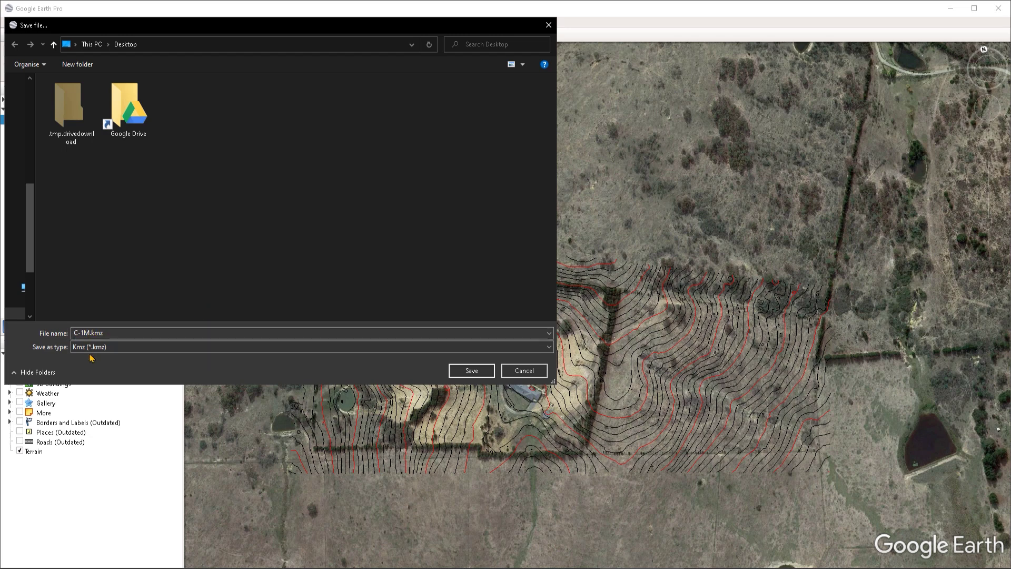
Expand the Save as type list to show the KMZ and KML formats
{"action": "left_click", "coordinate": [90, 347]}
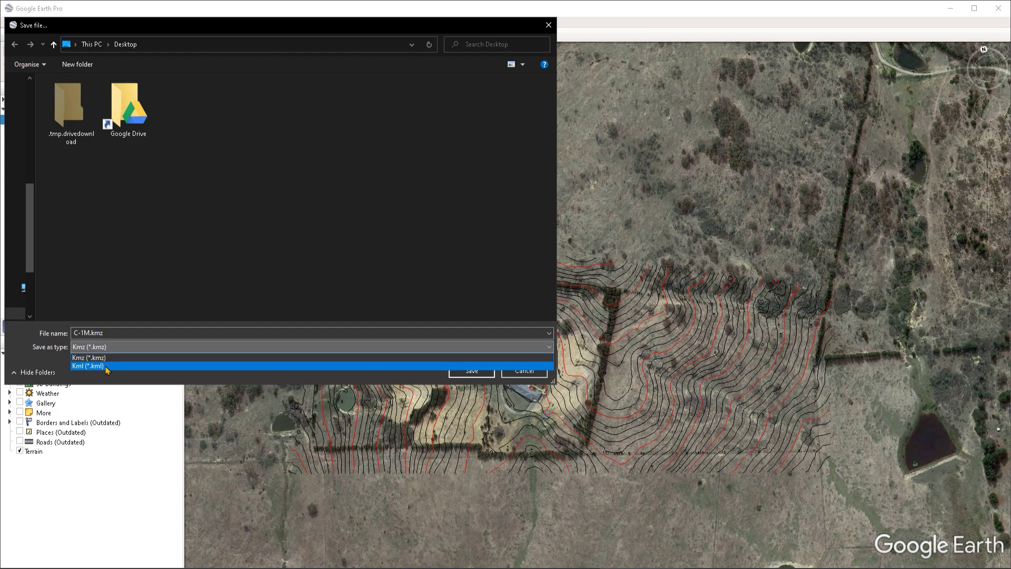
Choose Kml (*.kml) as the type and save C-1M.kml to the Desktop
{"action": "left_click", "coordinate": [106, 366]}
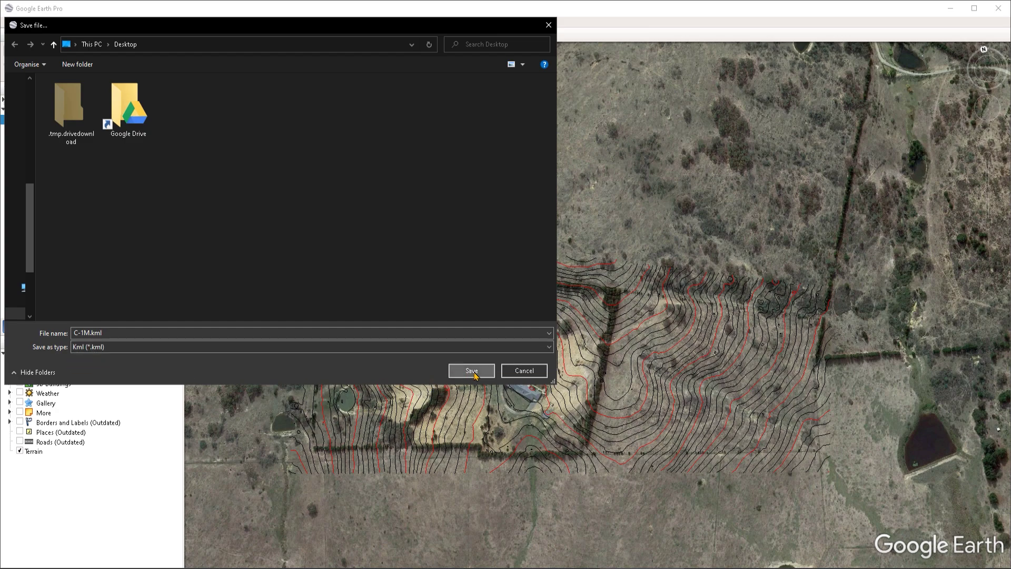
{"action": "left_click", "coordinate": [472, 372]}
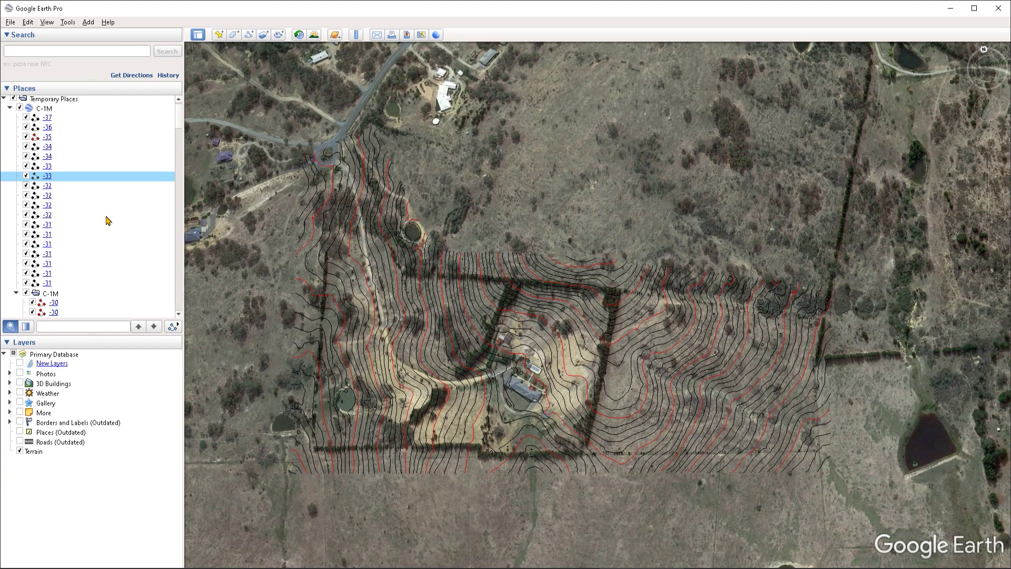